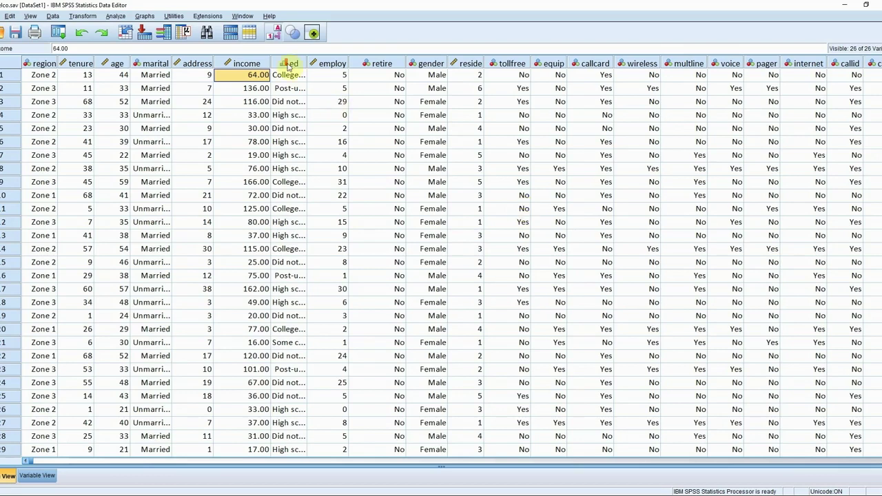
- Switch to Variable View, then open the Decision Tree dialog from Analyze > Classify > Tree
mouse_move(288, 65)
left_click(24, 477)
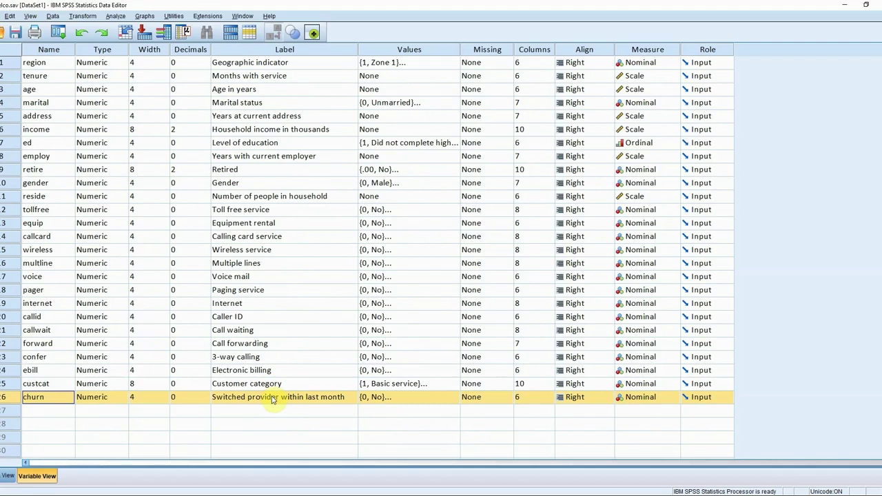
left_click(116, 16)
mouse_move(171, 163)
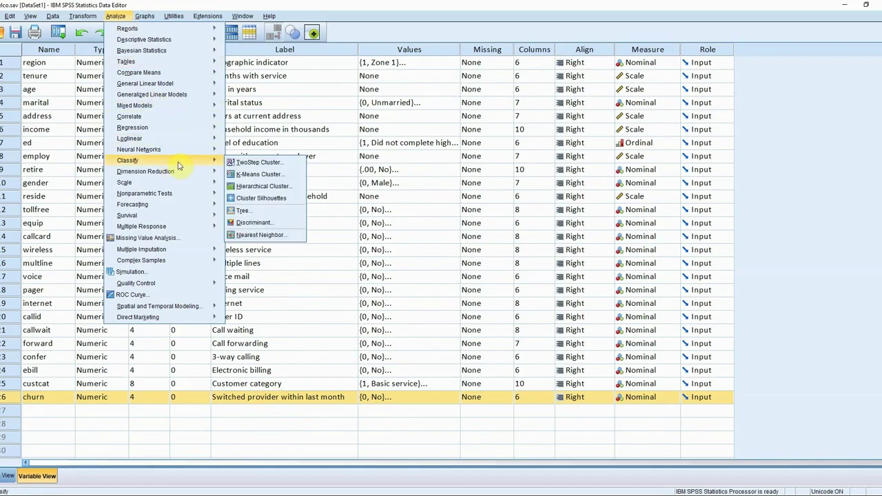
left_click(246, 212)
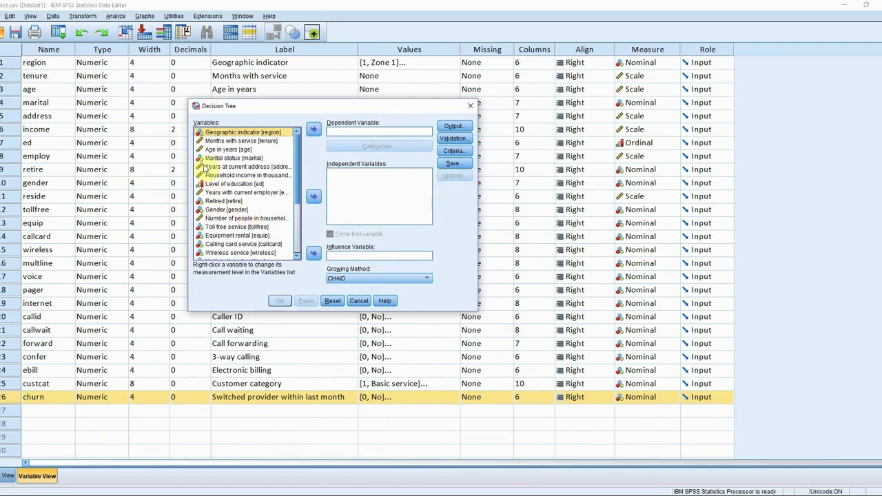
- Make 'Switched provider within last month' the dependent variable with Yes as the target category
scroll(295, 199, "down", 4)
left_click(275, 255)
left_click(313, 129)
left_click(343, 146)
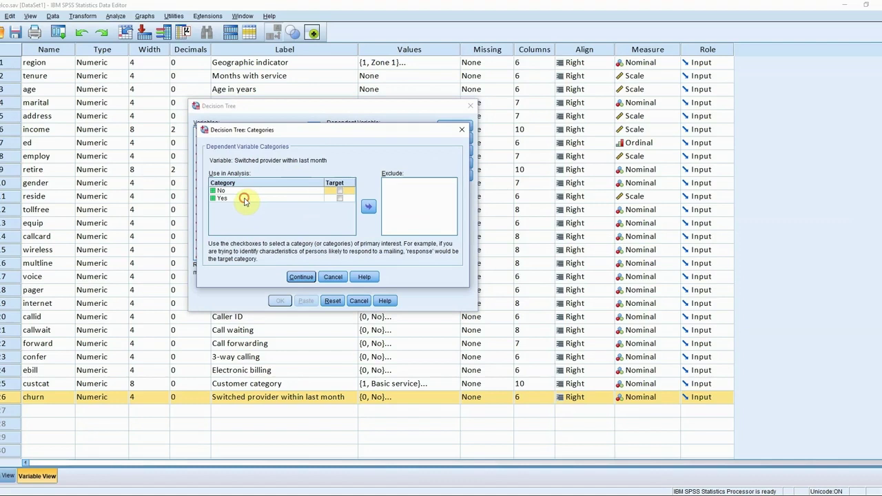
left_click(244, 199)
left_click(339, 199)
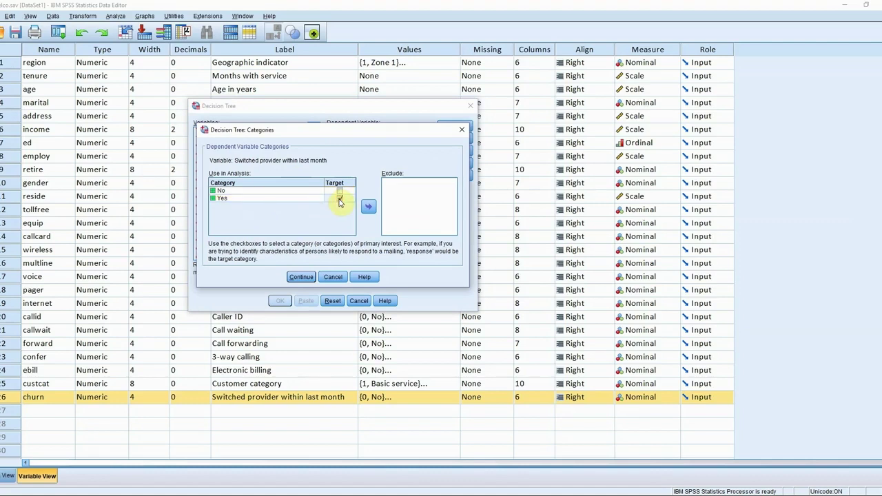
left_click(298, 191)
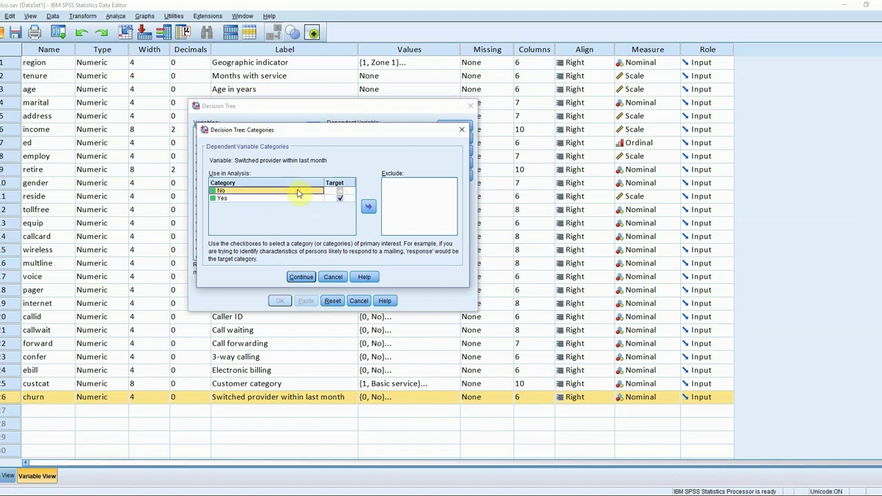
left_click(294, 278)
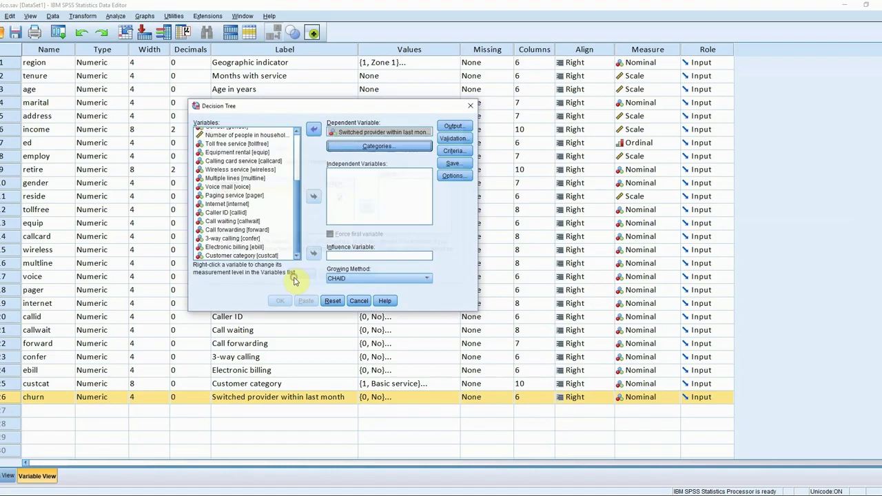
- Add all remaining variables as independent predictors, then bring up the Output settings
left_click(256, 213)
key("ctrl+a")
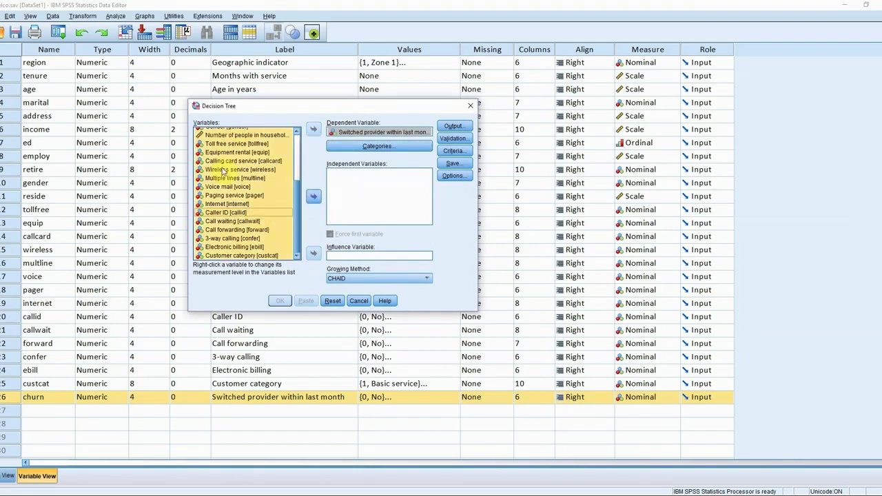
left_click(313, 198)
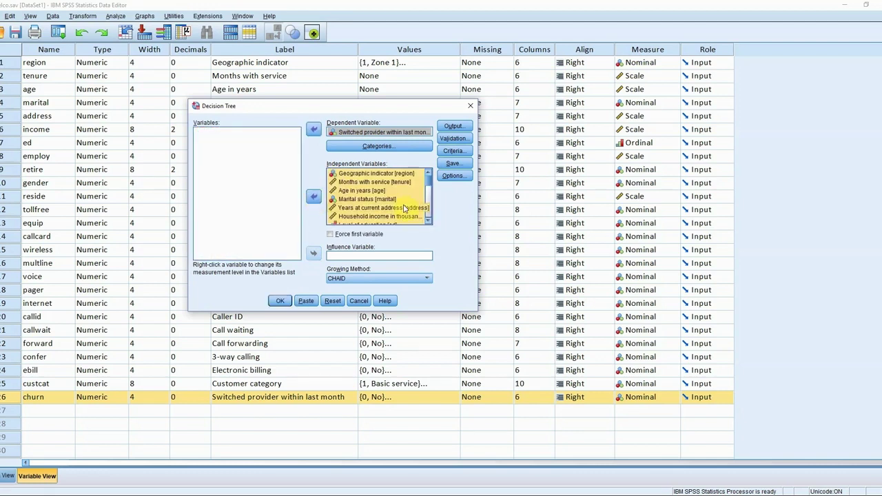
left_click(463, 124)
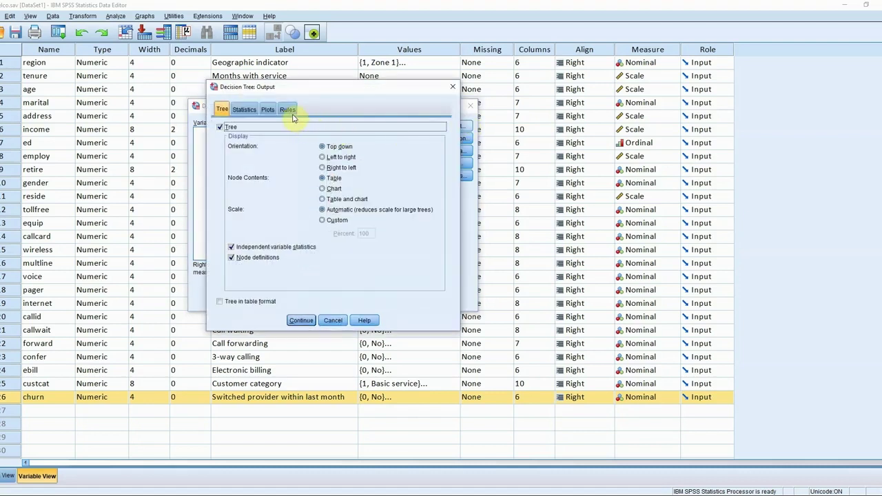
- Enable Simple Text classification rules for the best 5 terminal nodes and run the CHAID tree
left_click(286, 110)
left_click(279, 127)
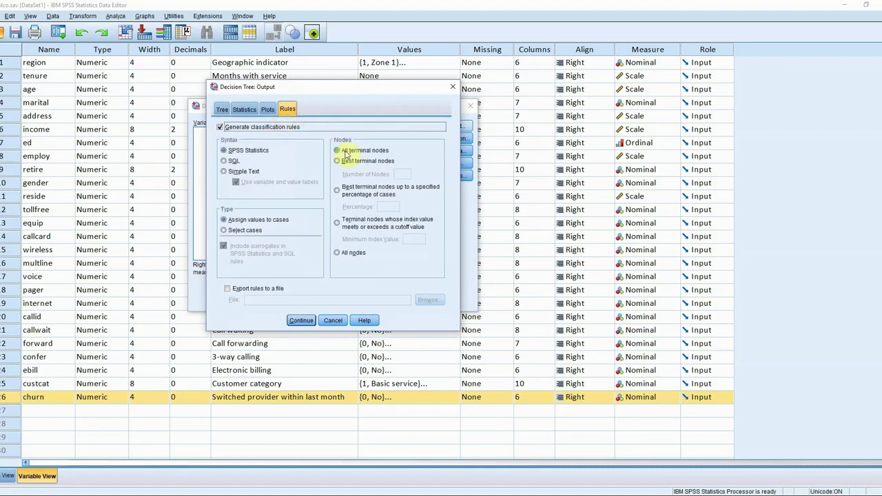
left_click(347, 161)
left_click(401, 174)
type("5")
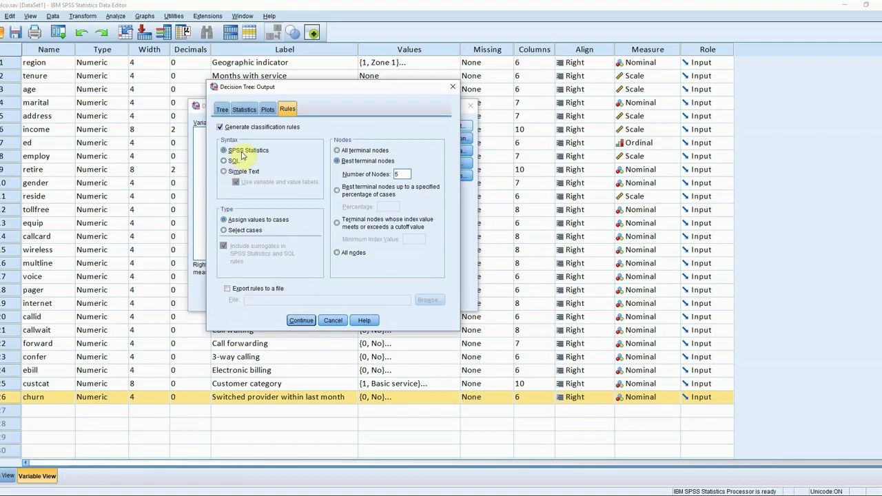
left_click(251, 171)
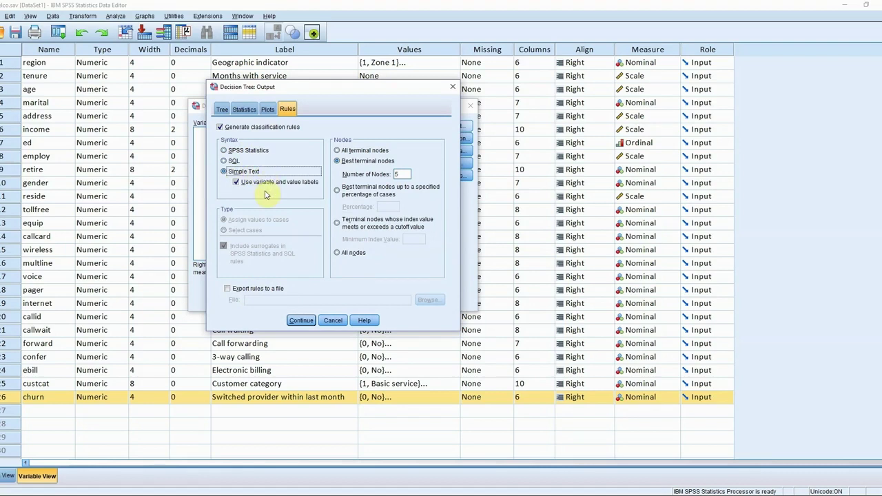
left_click(301, 321)
left_click(283, 301)
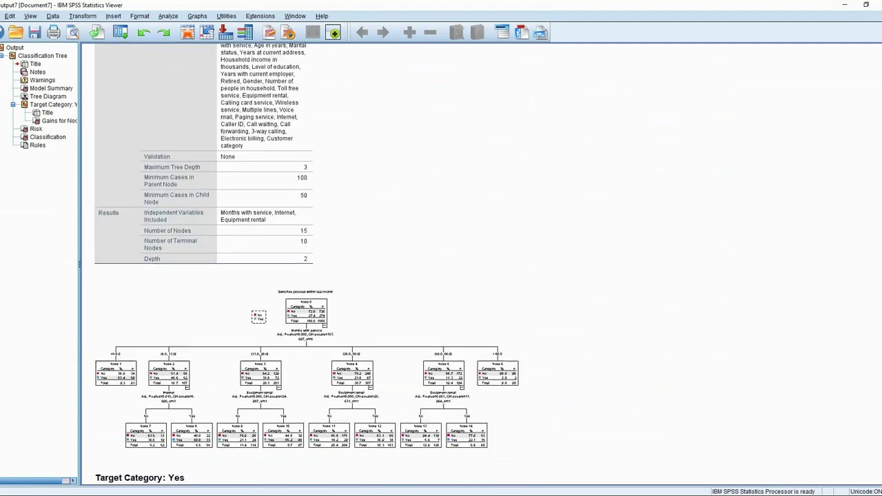
- Open the tree diagram for editing and scroll down to the rules for nodes 1, 8, 10, 12, 7
left_click(419, 257)
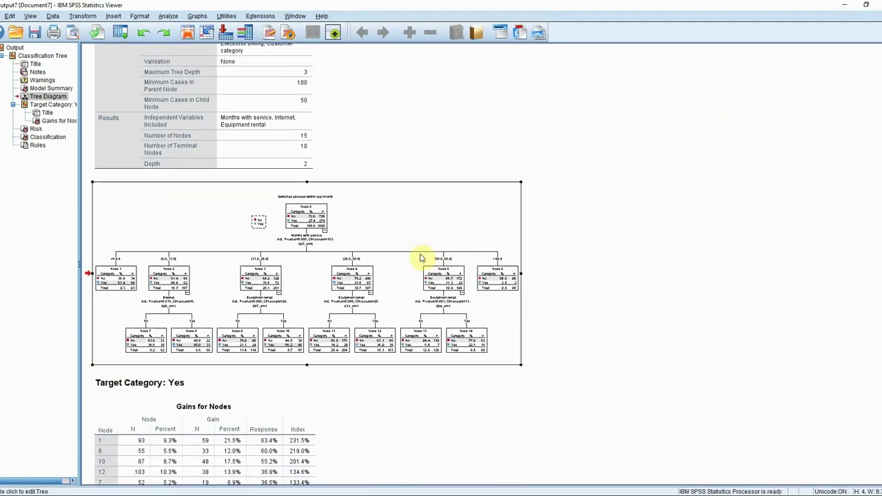
double_click(396, 233)
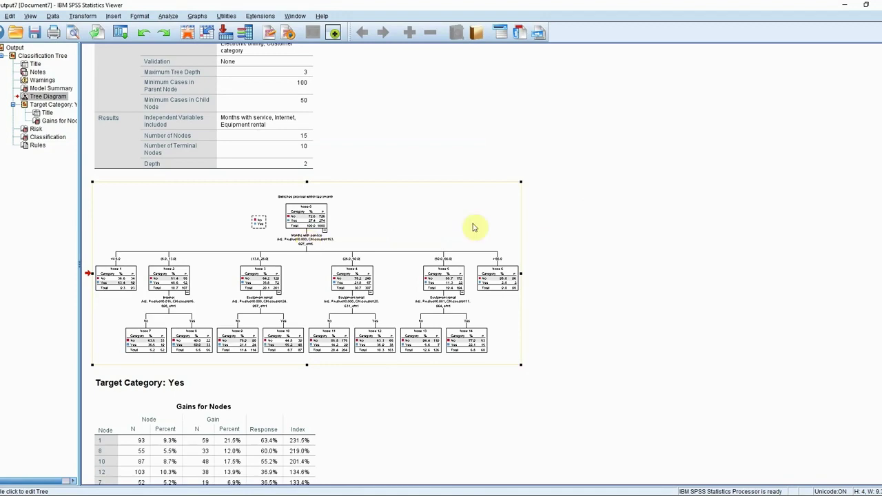
left_click_drag(880, 271, 880, 482)
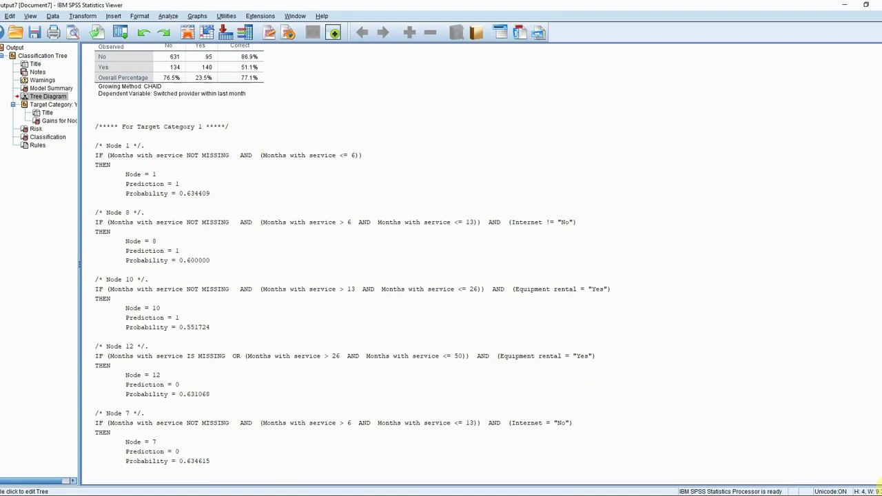
left_click(548, 320)
scroll(880, 377, "up", 3)
scroll(880, 377, "up", 8)
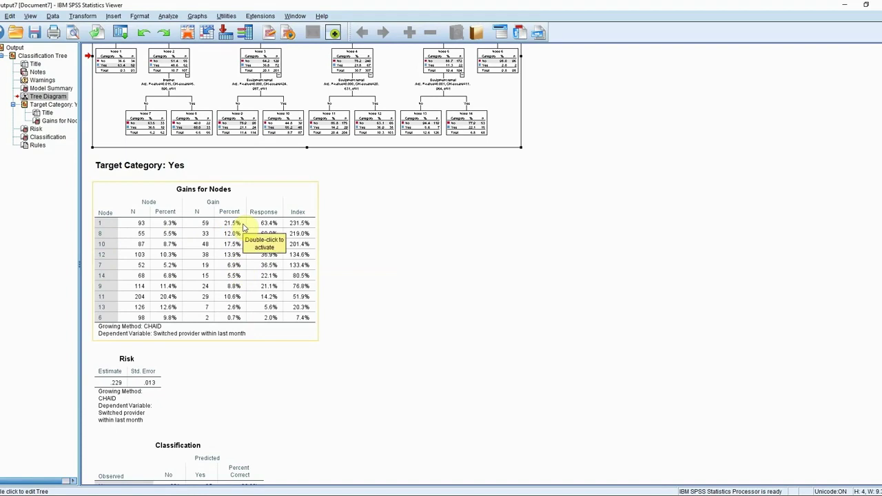
left_click(488, 241)
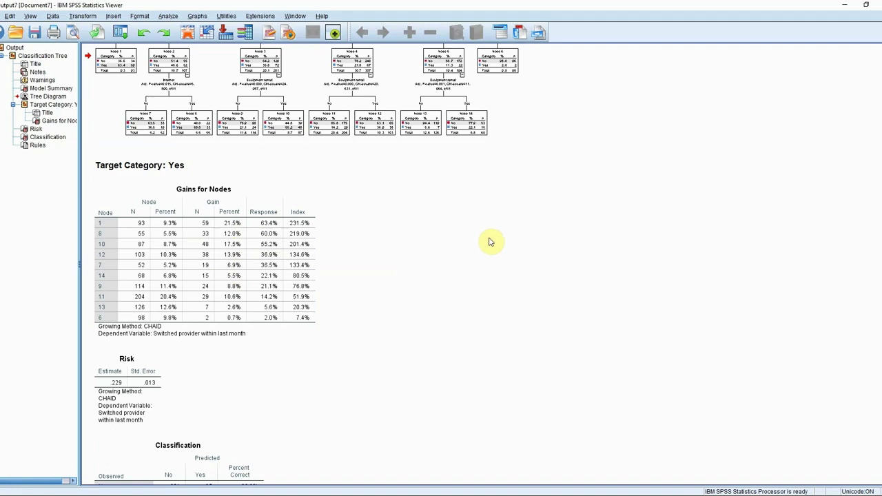
scroll(872, 202, "down", 8)
scroll(352, 264, "down", 2)
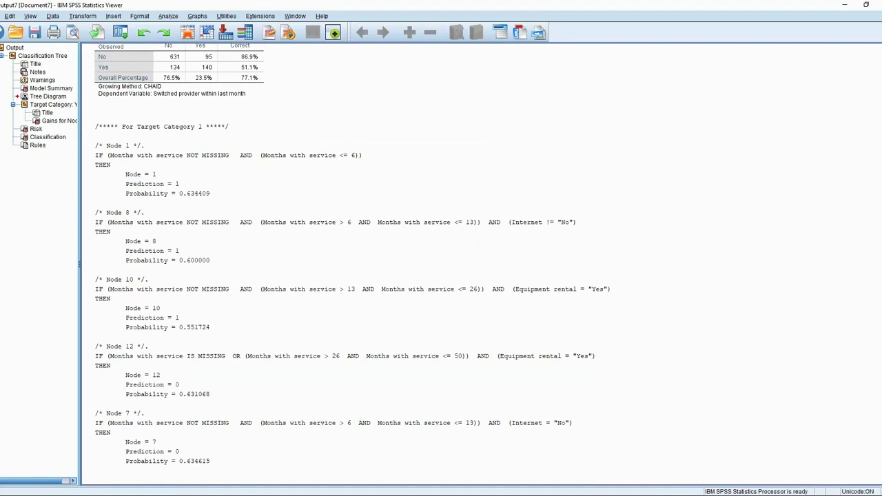